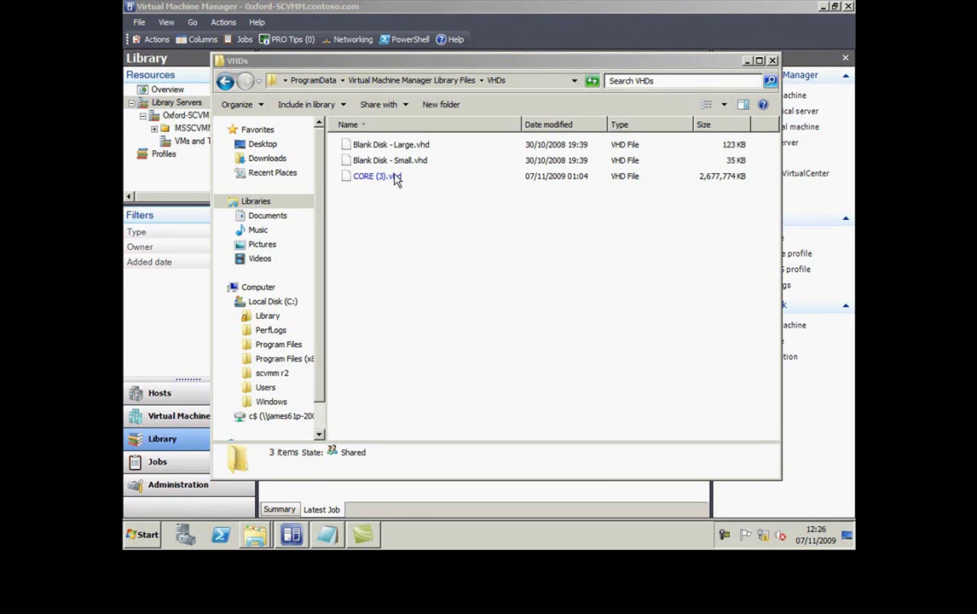
- Check the full folder path of CORE (3).vhd in the VHDs folder and close the folder window
left_click(396, 177)
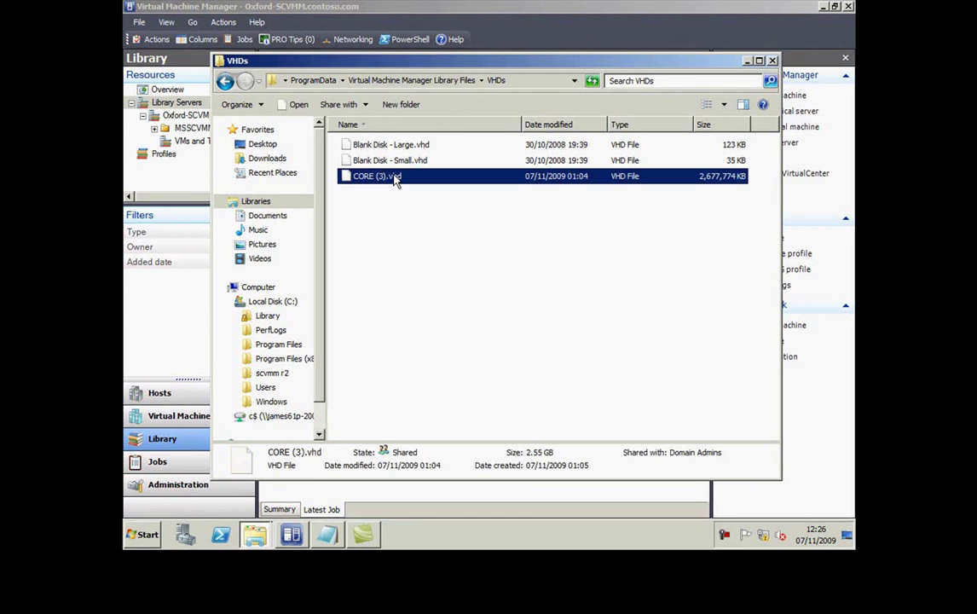
left_click(513, 83)
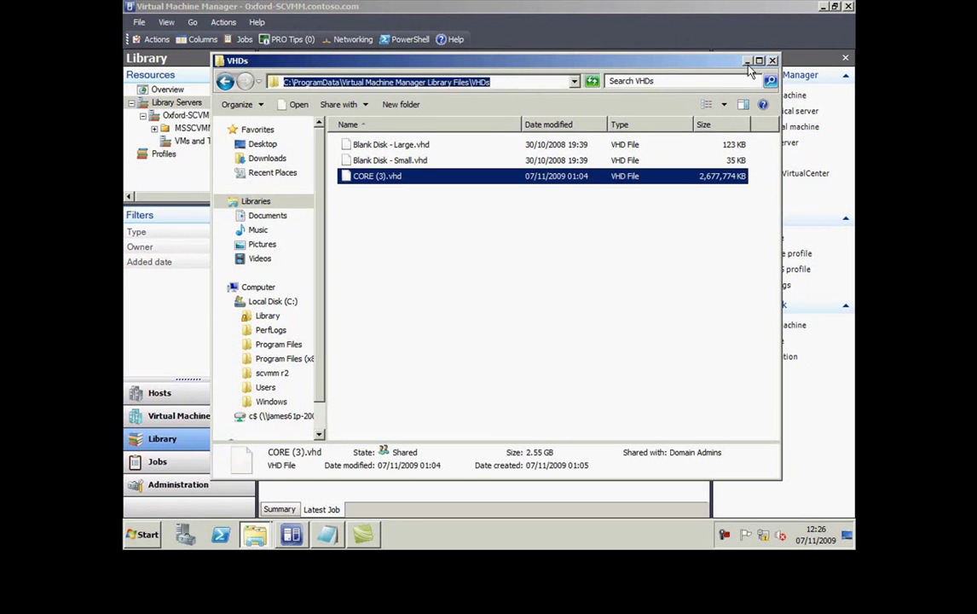
left_click(771, 60)
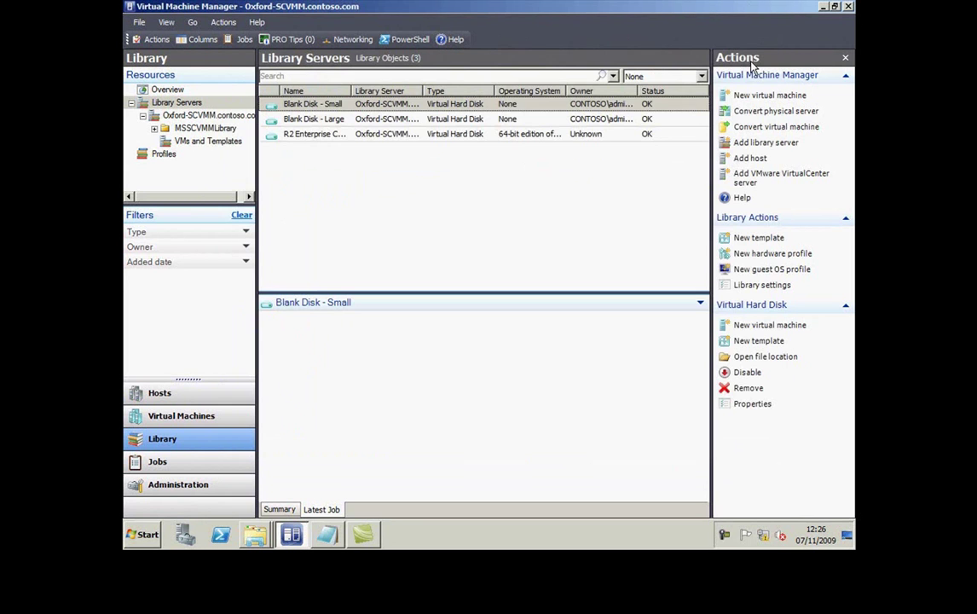
- Inspect the properties and file path of the R2 Enterprise Core Bare Bones disk in the MSSCVMMLibrary VHDs folder
left_click(196, 128)
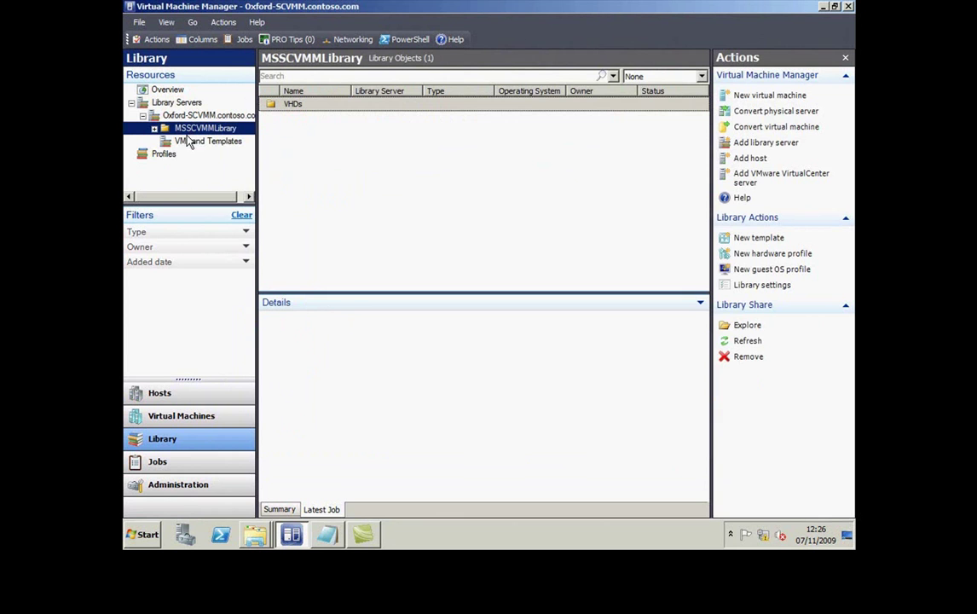
left_click(154, 129)
left_click(192, 141)
left_click(300, 136)
right_click(308, 138)
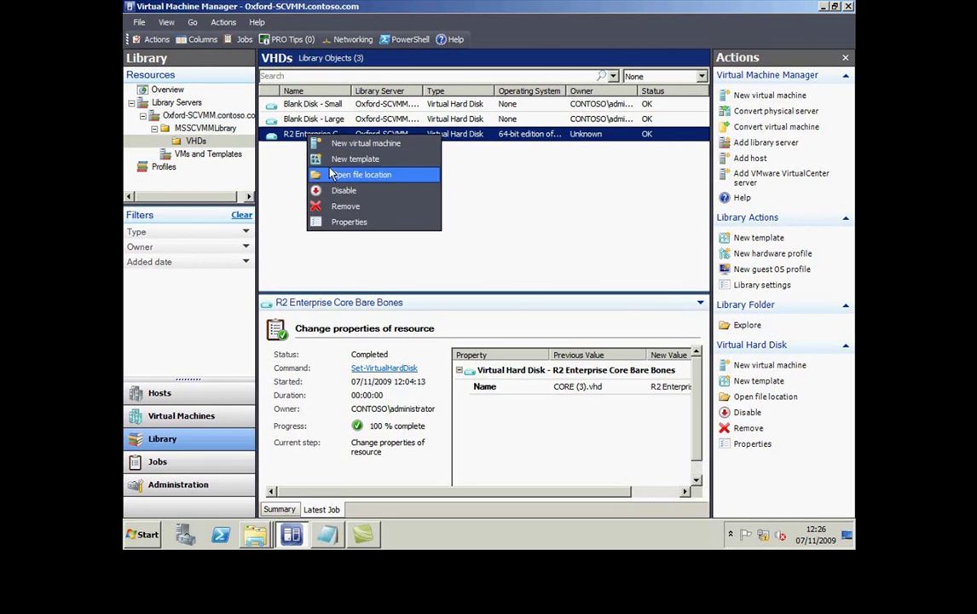
left_click(327, 222)
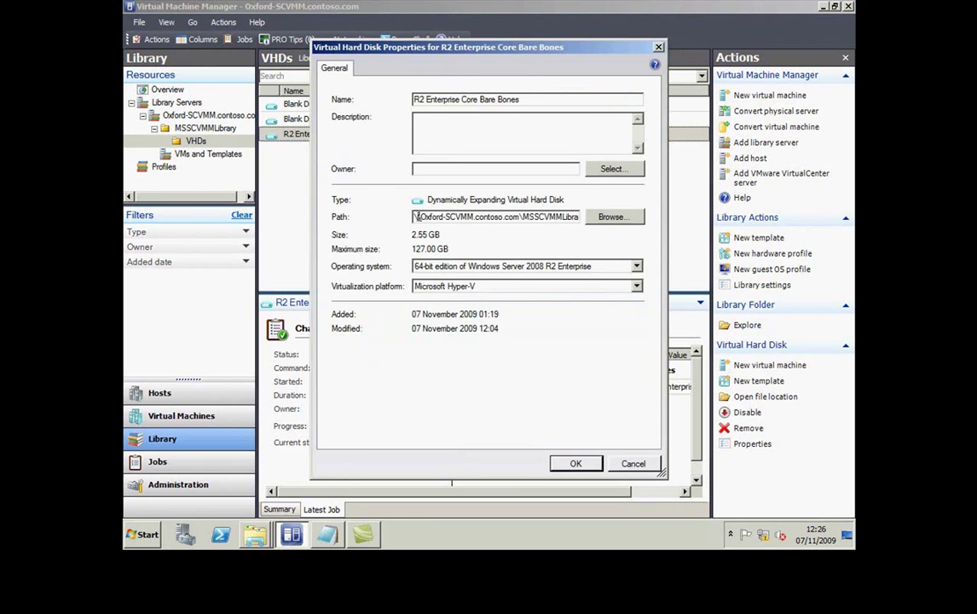
left_click_drag(417, 217, 593, 224)
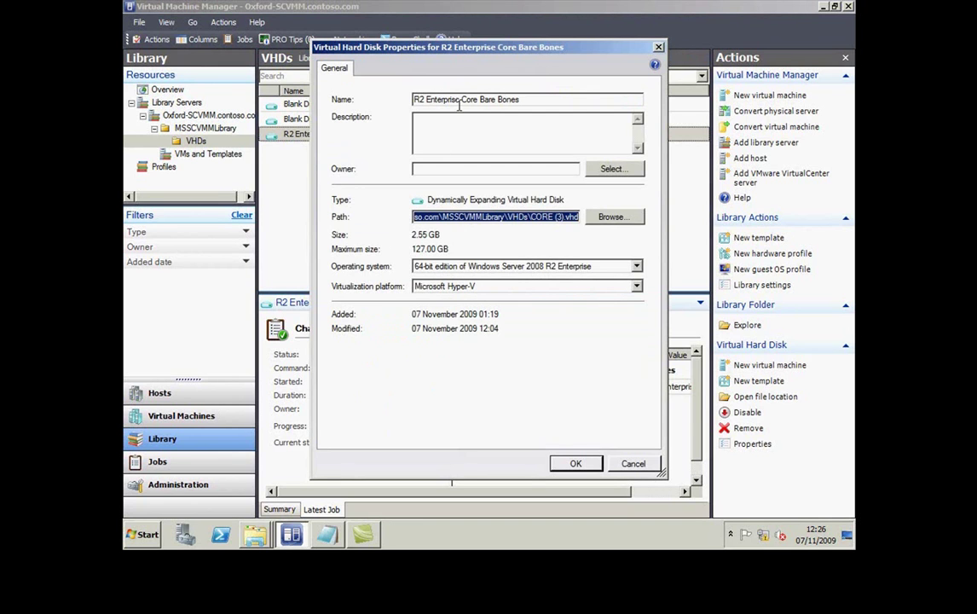
left_click(578, 462)
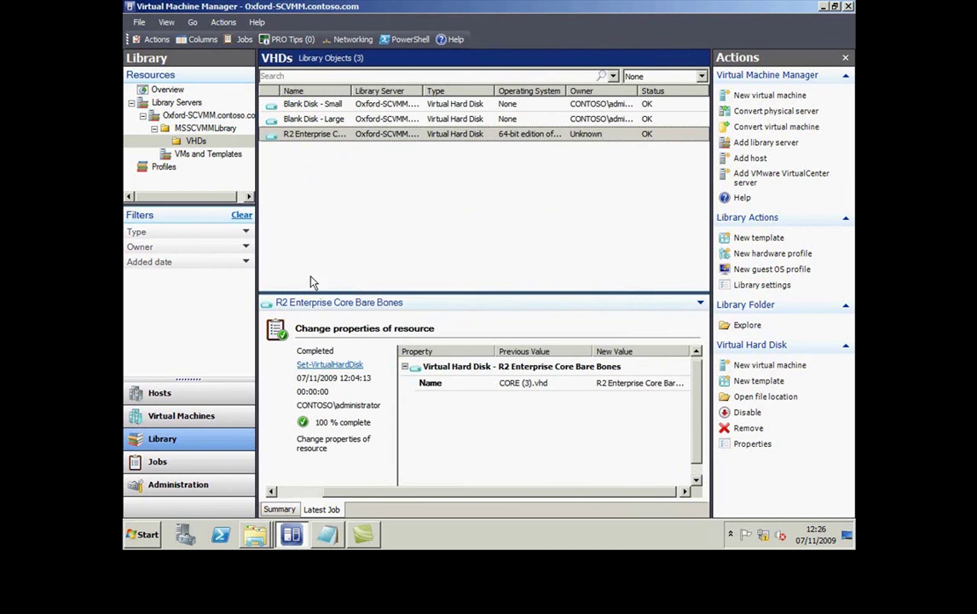
- In the Two proc standard hardware profile, set Network Adapter 1's network location to contoso.com and save the profile
left_click(163, 167)
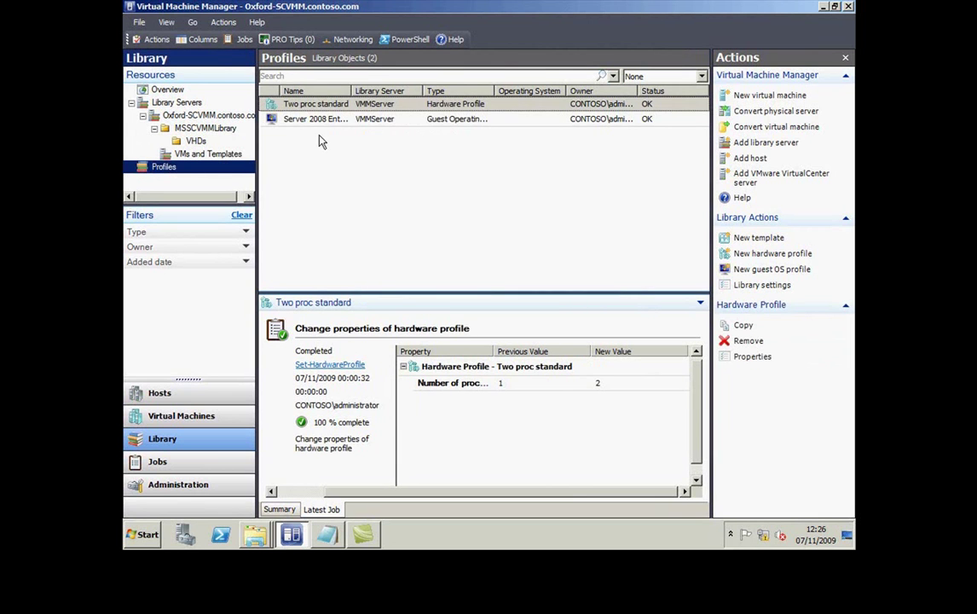
right_click(317, 106)
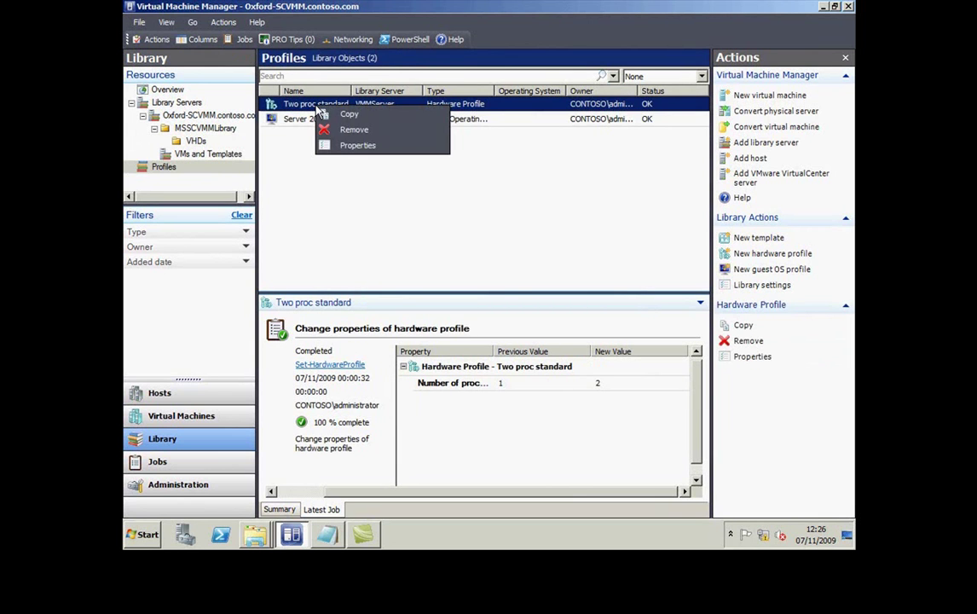
left_click(335, 143)
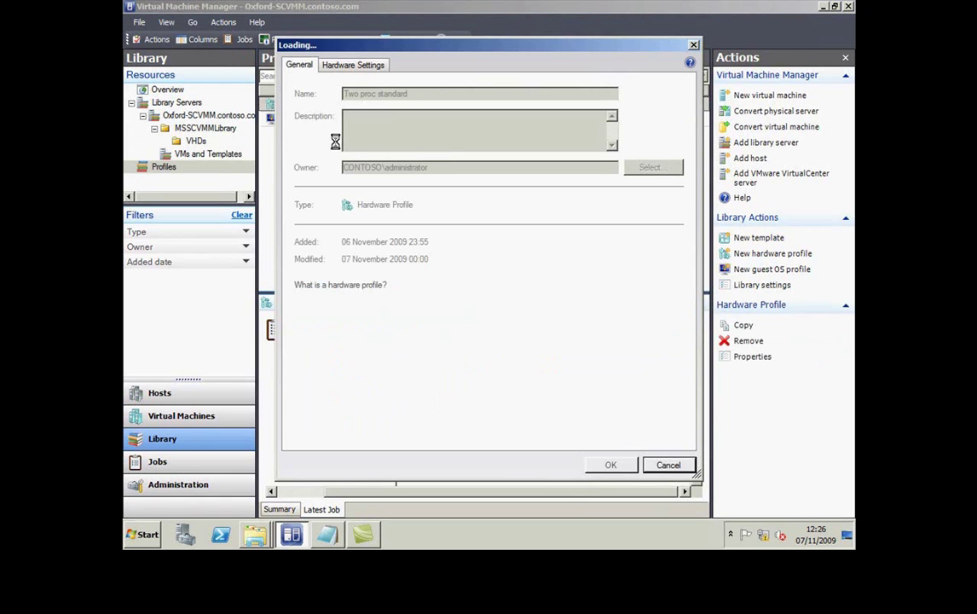
left_click(353, 65)
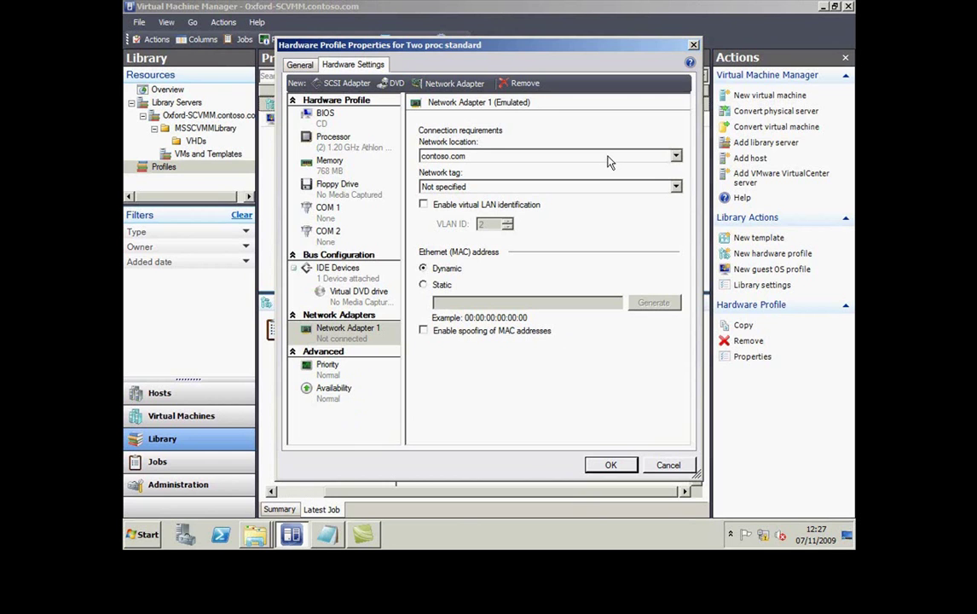
left_click(675, 157)
left_click(592, 179)
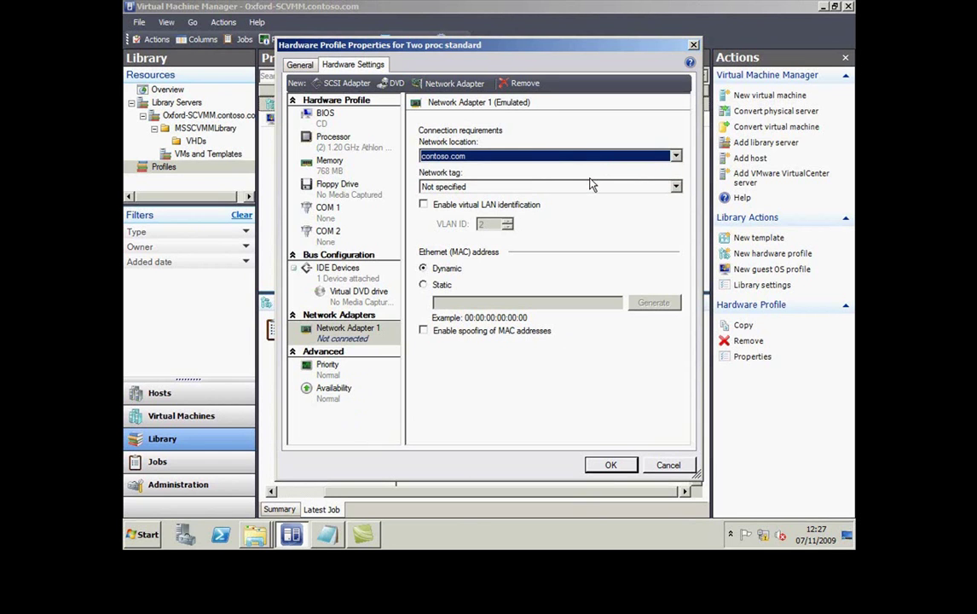
left_click(614, 466)
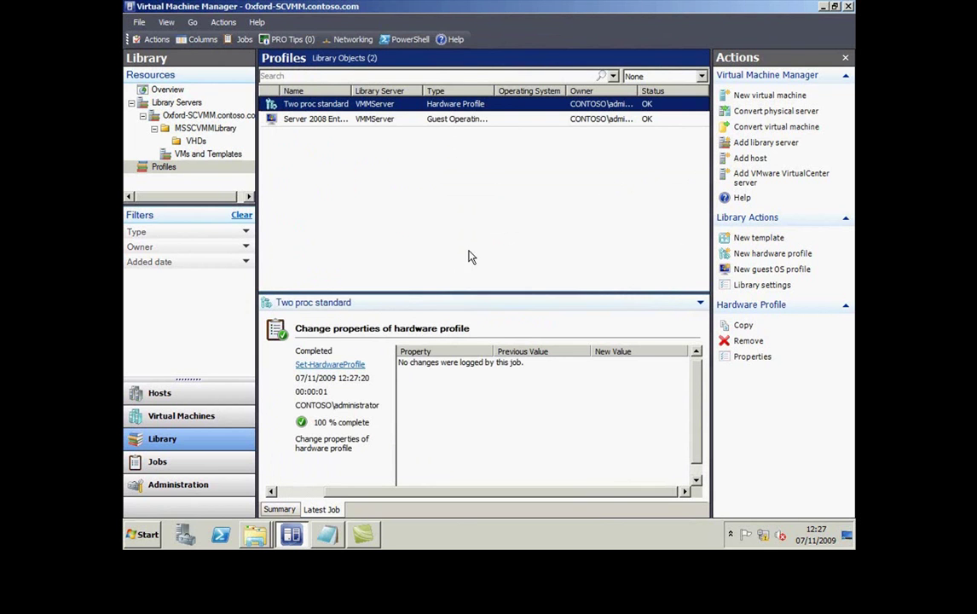
- Open the Server 2008 Enterprise in Contoso guest OS profile and review its identity, admin password and product key settings
left_click(431, 119)
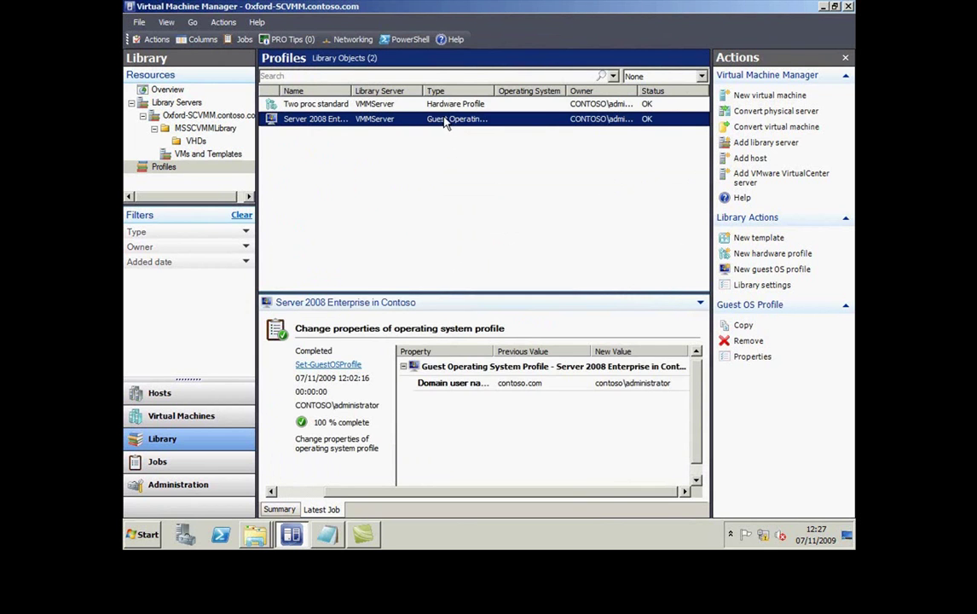
right_click(445, 120)
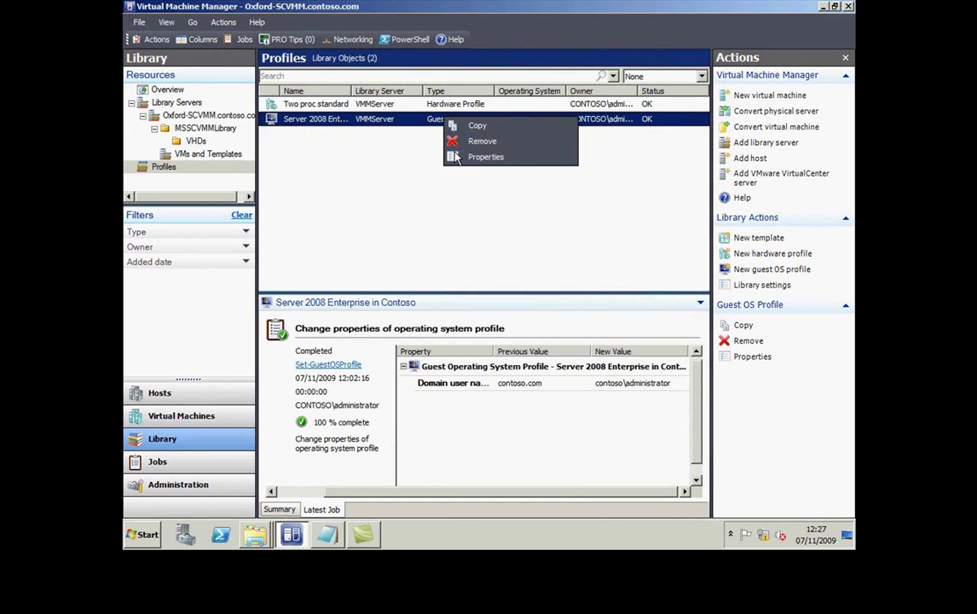
left_click(482, 157)
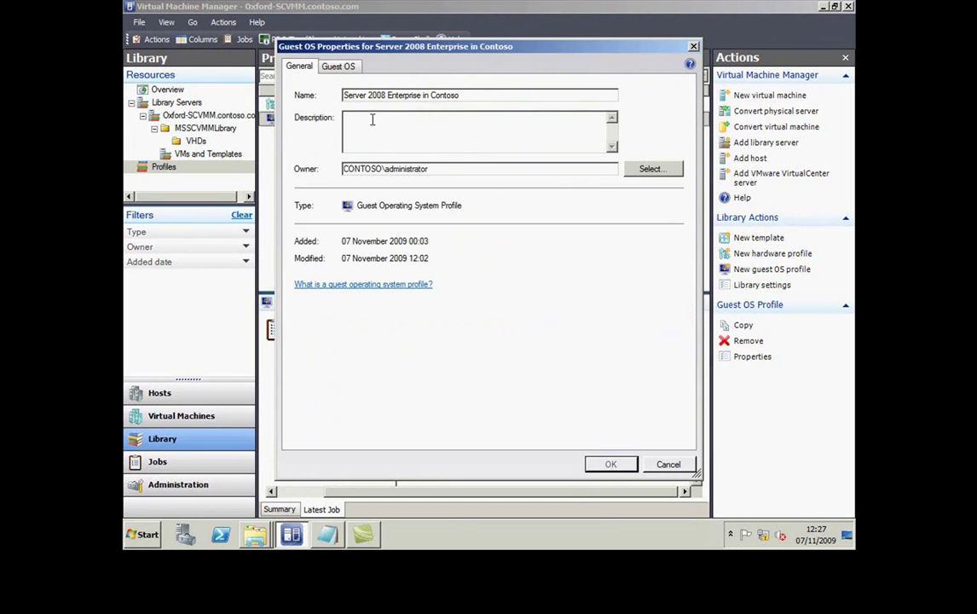
left_click(339, 66)
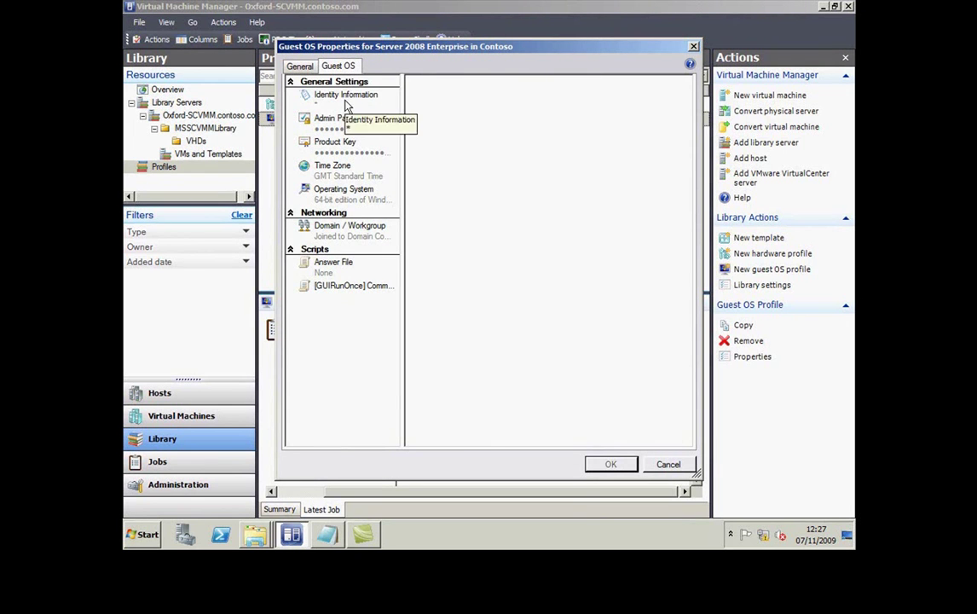
left_click(347, 102)
left_click(343, 119)
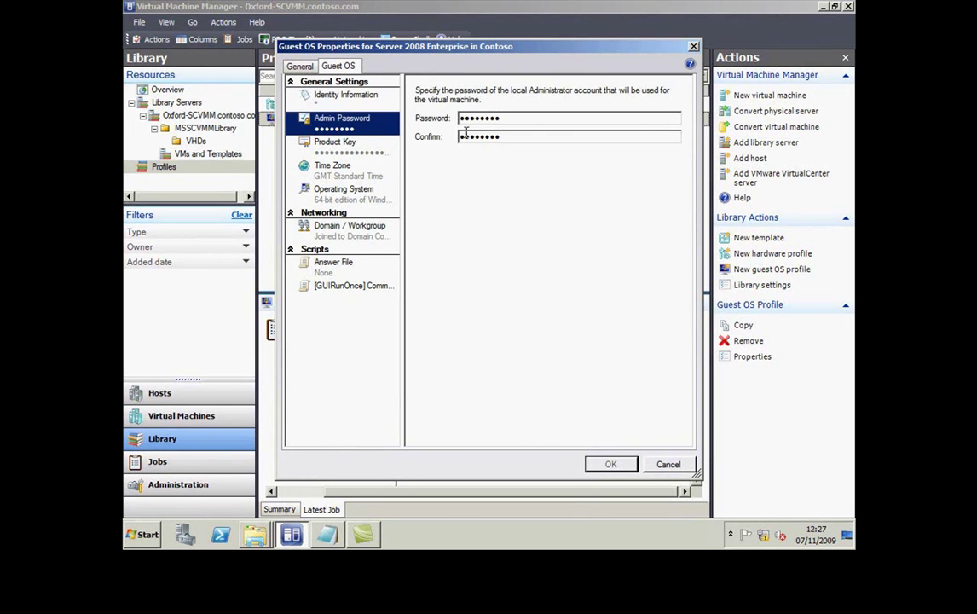
left_click(316, 147)
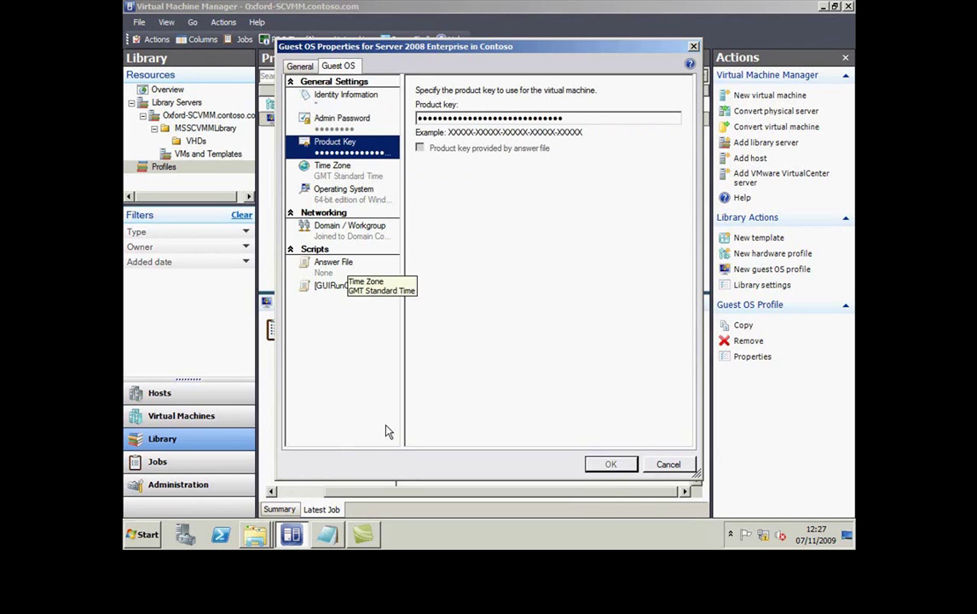
- Switch to the product keys file in Notepad, highlight the TechNet reference link and close the file
left_click(331, 539)
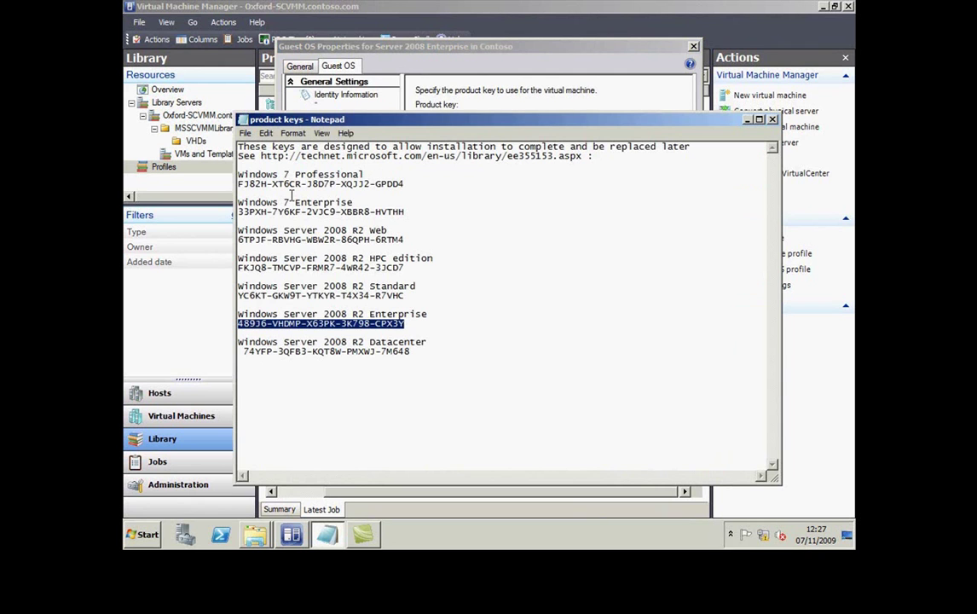
left_click_drag(260, 158, 617, 155)
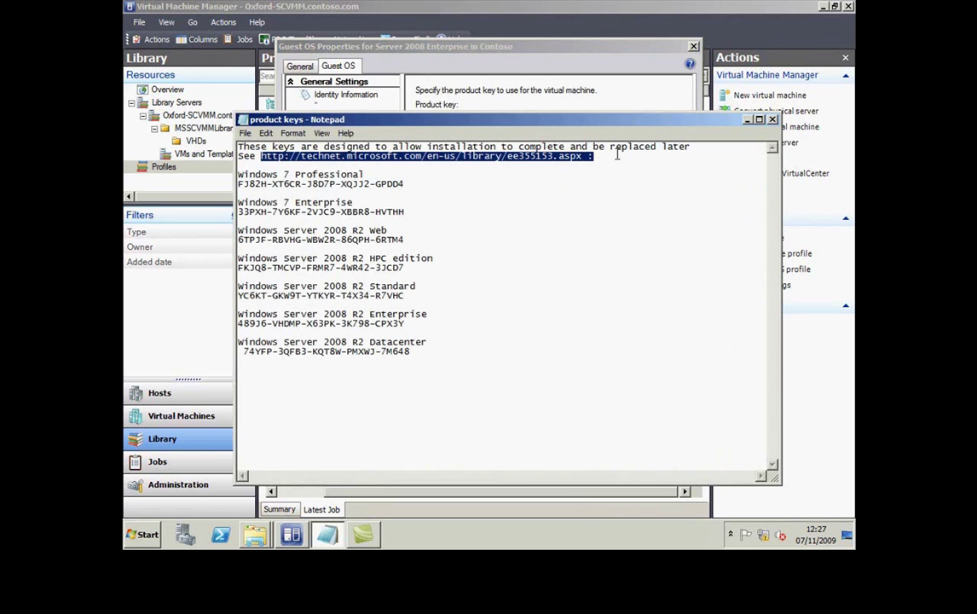
left_click(773, 120)
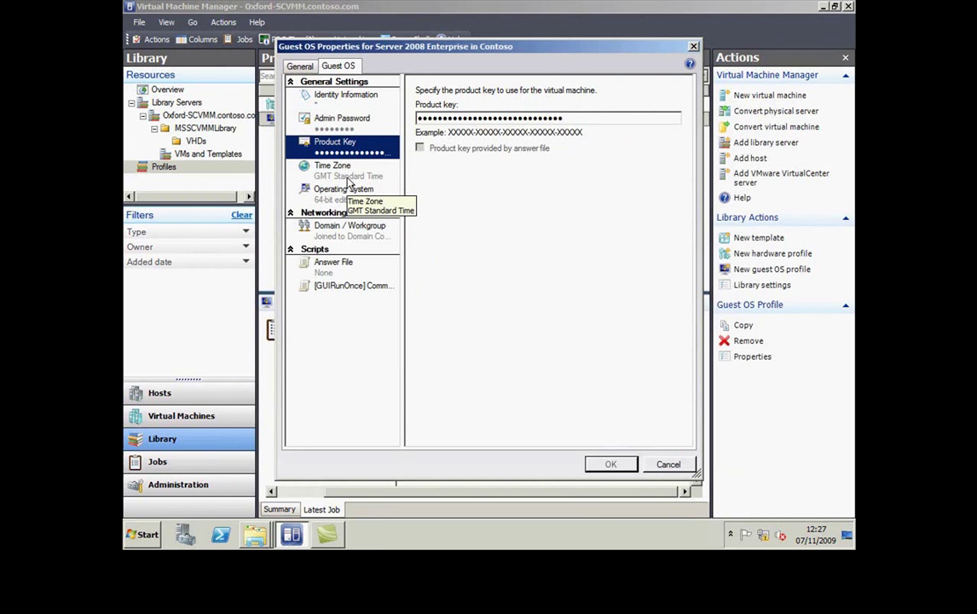
- Set the guest profile's operating system to 64-bit edition of Windows Server 2008 R2 Enterprise, review its domain settings and save
left_click(344, 192)
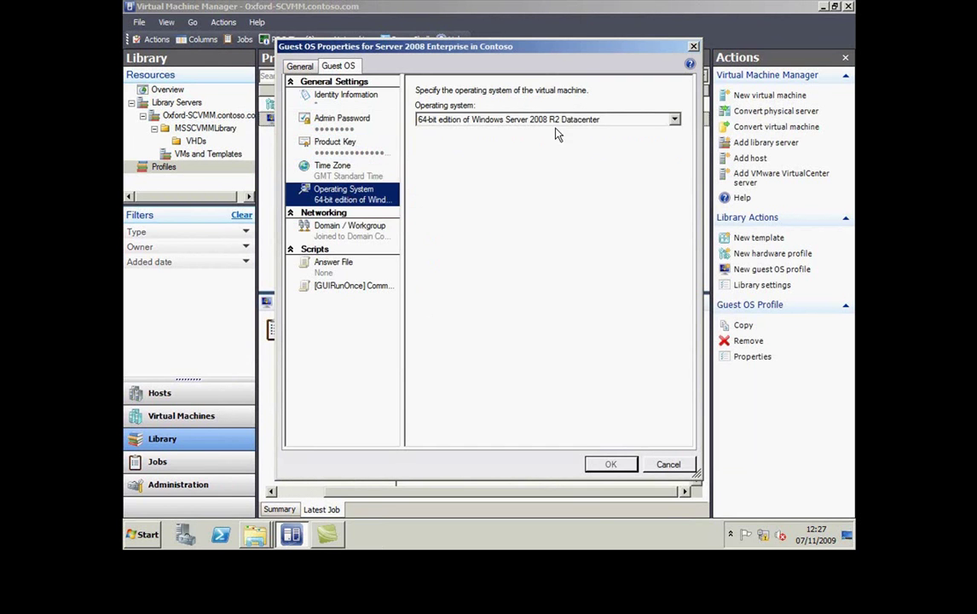
left_click(590, 121)
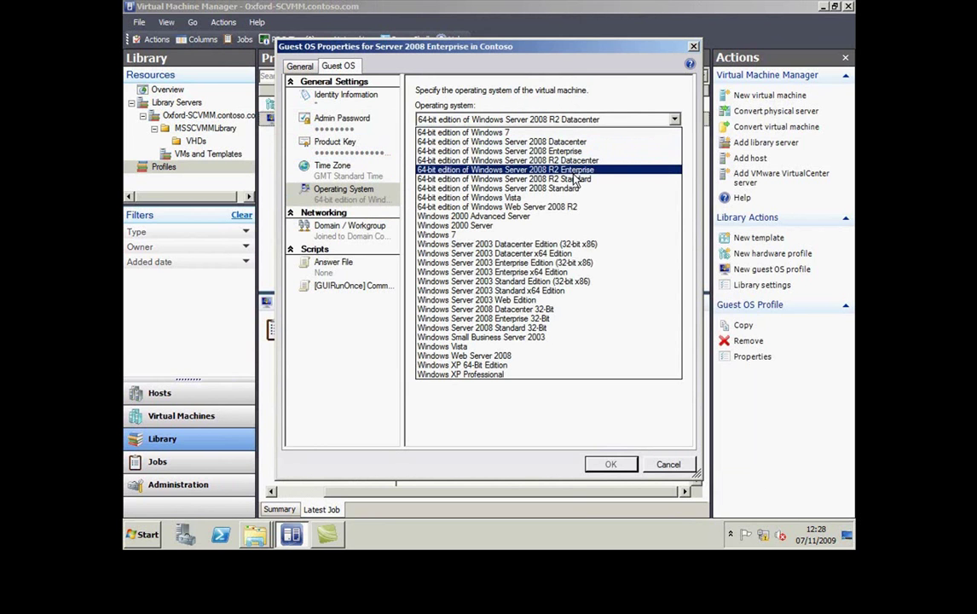
left_click(574, 173)
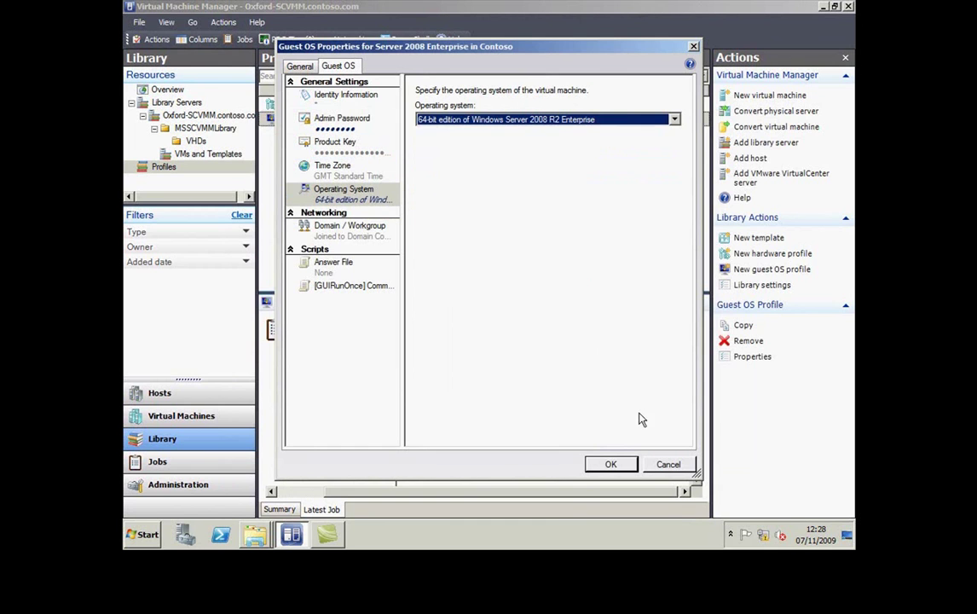
left_click(345, 230)
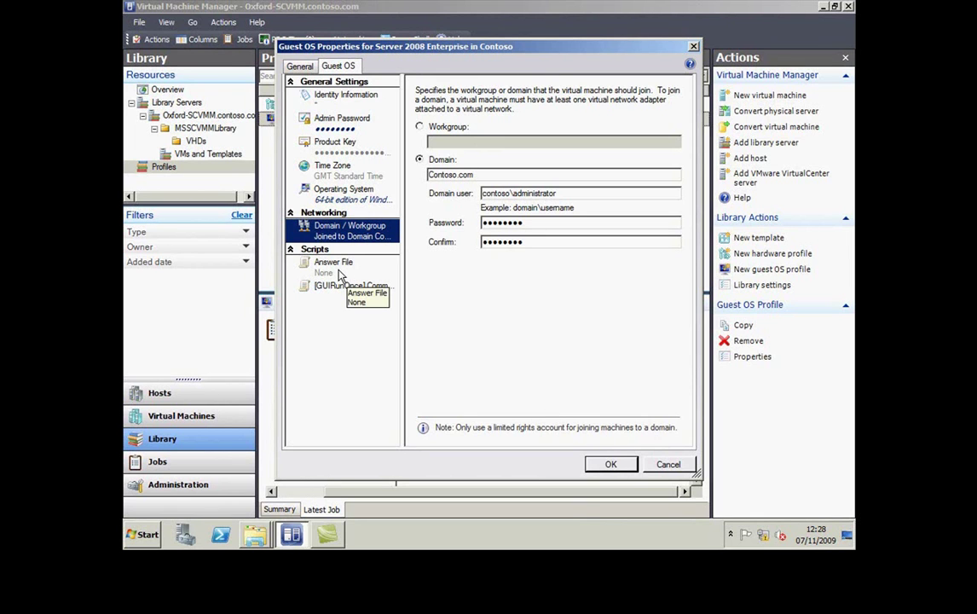
left_click(612, 467)
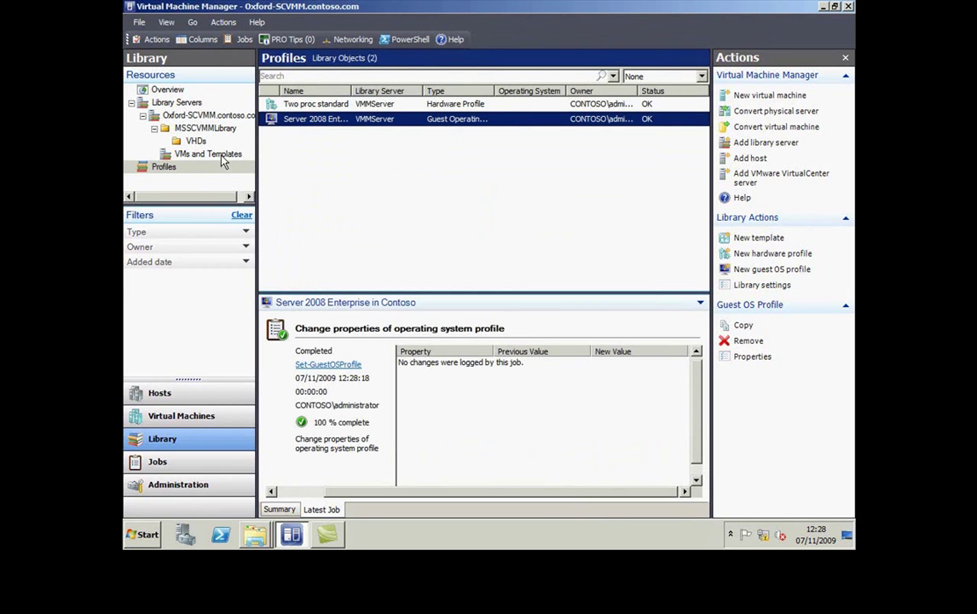
- Start a new template from the R2 Enterprise Core Bare Bones disk, named "Server 2008 R2 Enterprise Core Barebones in Contoso Domain 2 CPU"
left_click(207, 155)
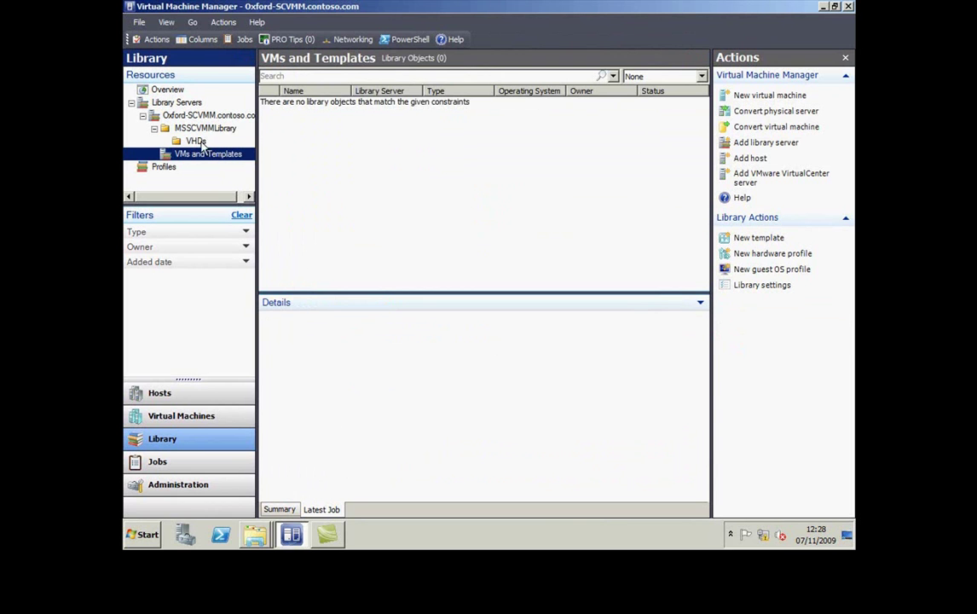
left_click(195, 140)
left_click(365, 136)
right_click(364, 138)
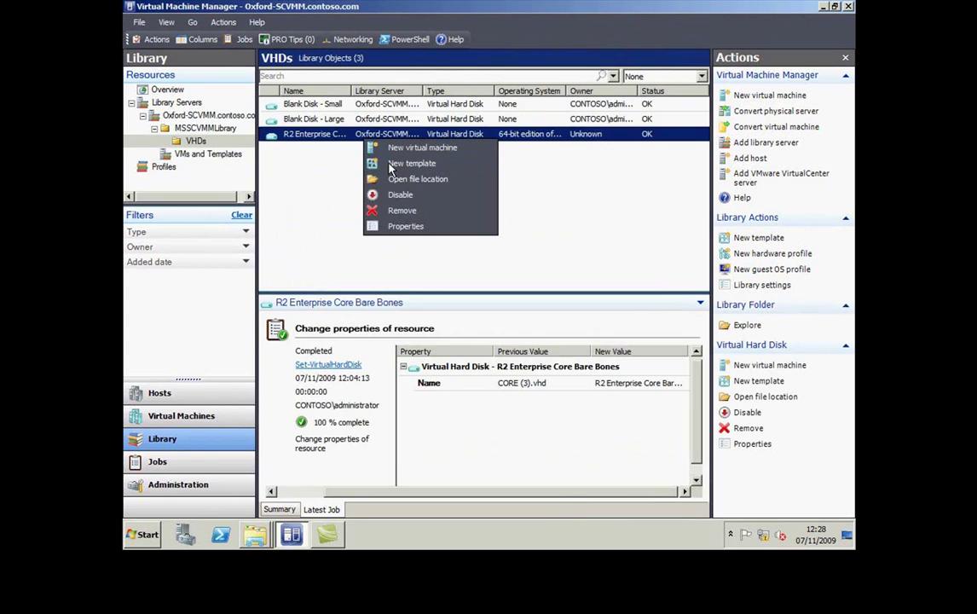
left_click(390, 164)
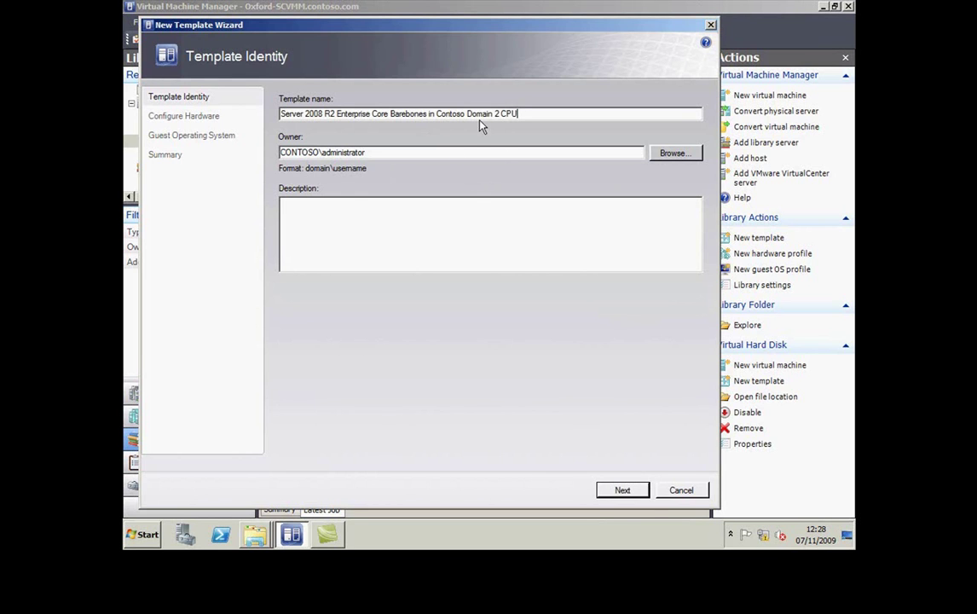
left_click(626, 492)
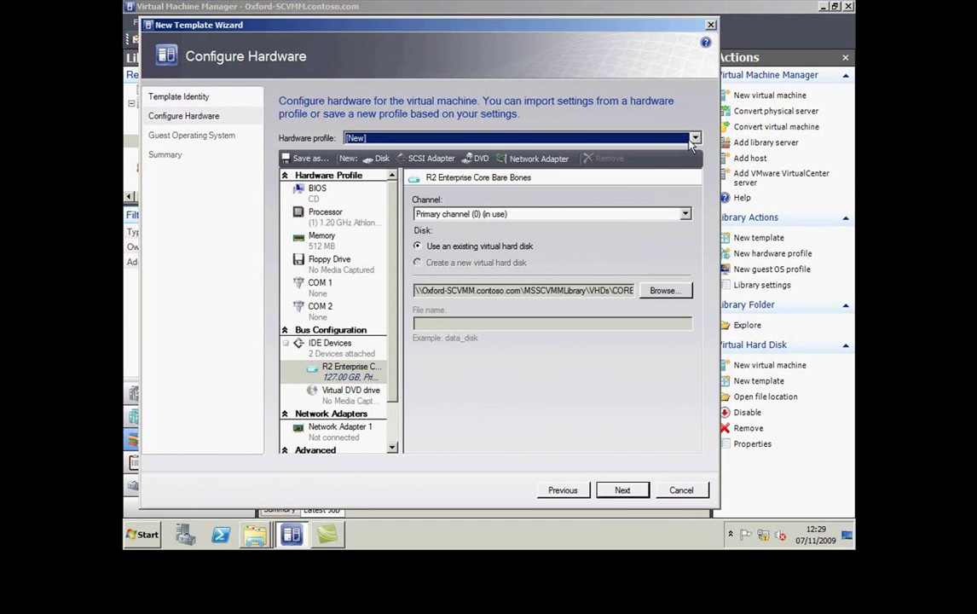
- Apply the Two proc standard hardware profile to the template and continue to the guest operating system settings
left_click(693, 138)
left_click(578, 168)
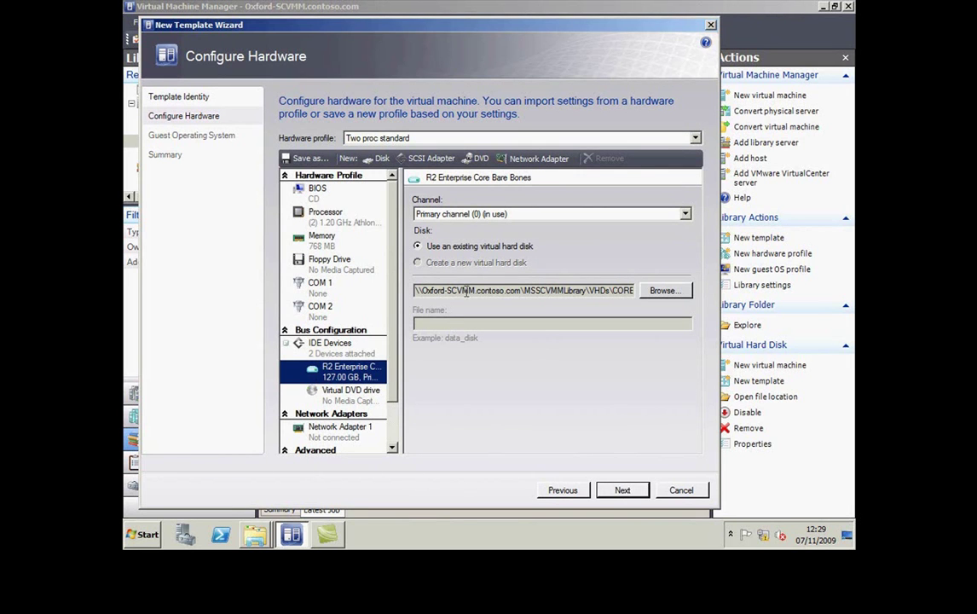
left_click(632, 492)
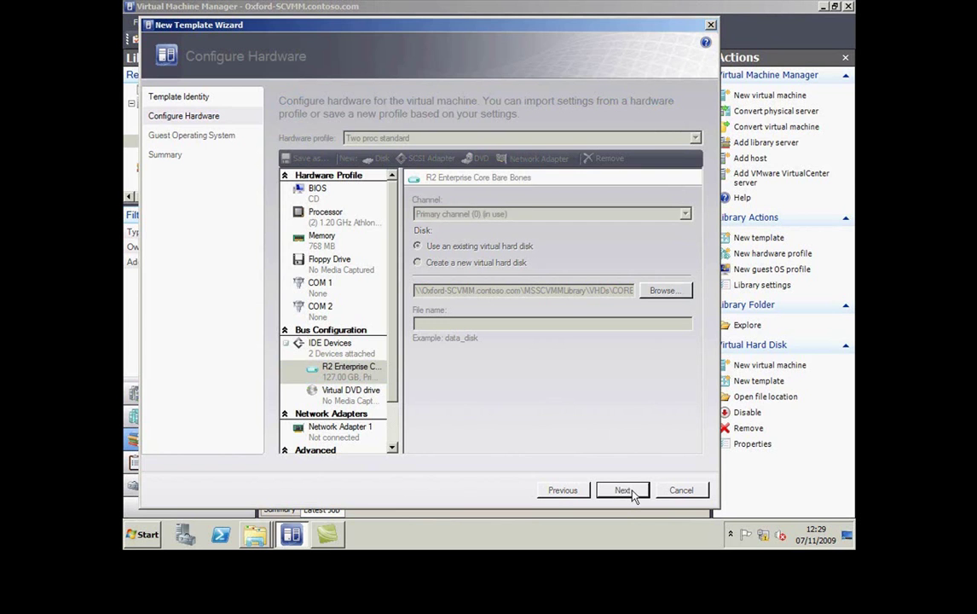
- Apply the Server 2008 Enterprise in Contoso guest operating system profile, create the template and dismiss the jobs window
left_click(694, 138)
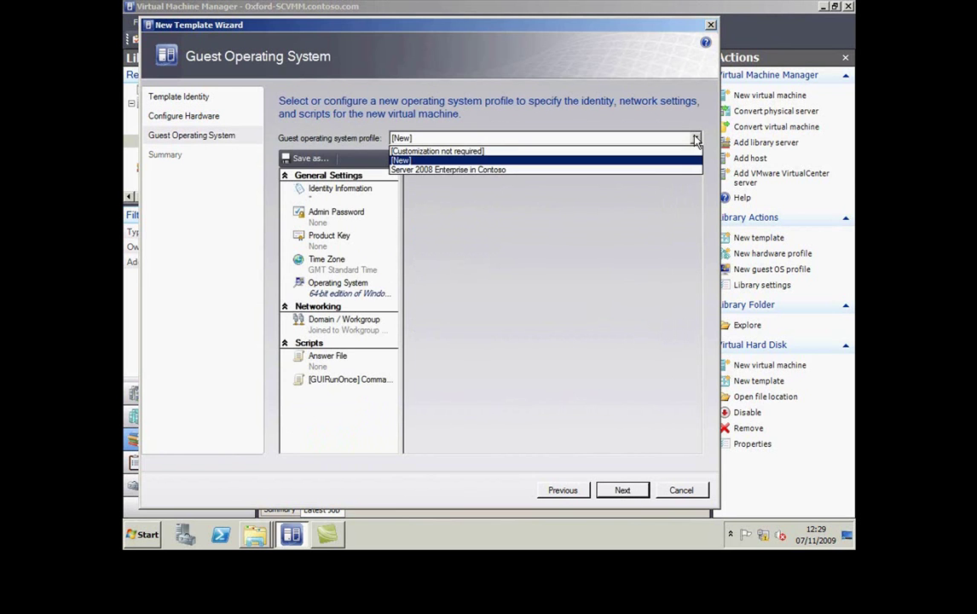
left_click(622, 171)
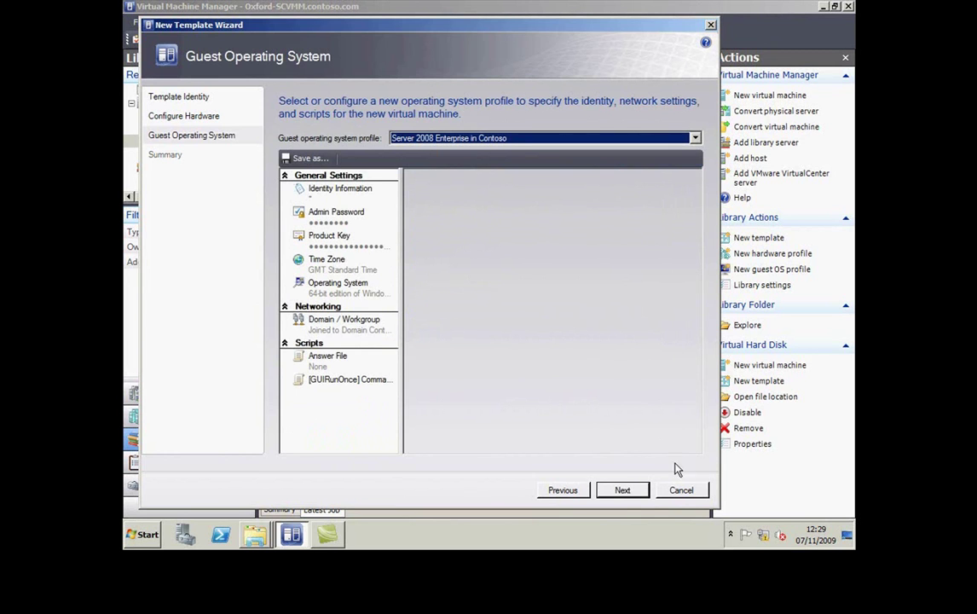
left_click(621, 490)
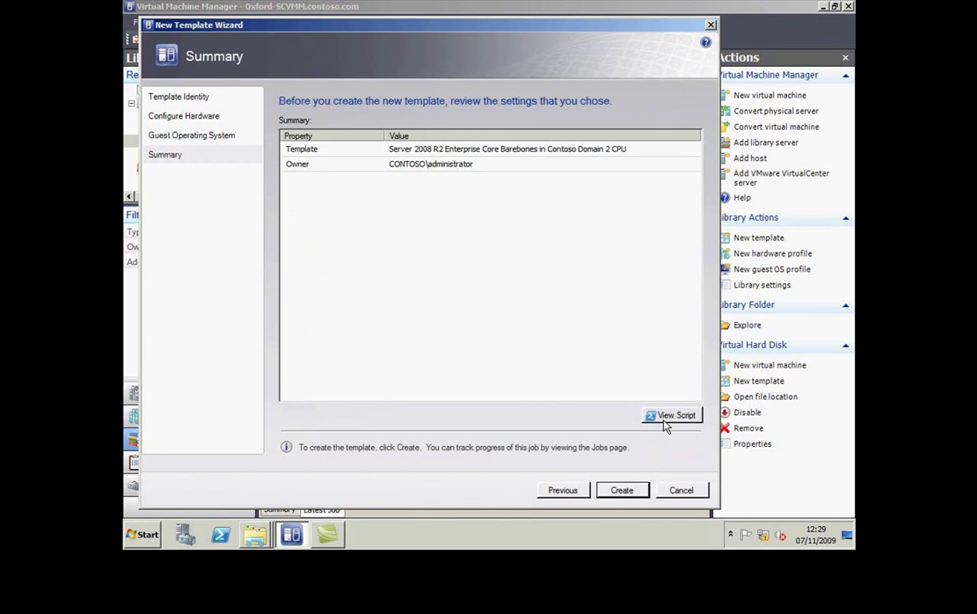
left_click(621, 490)
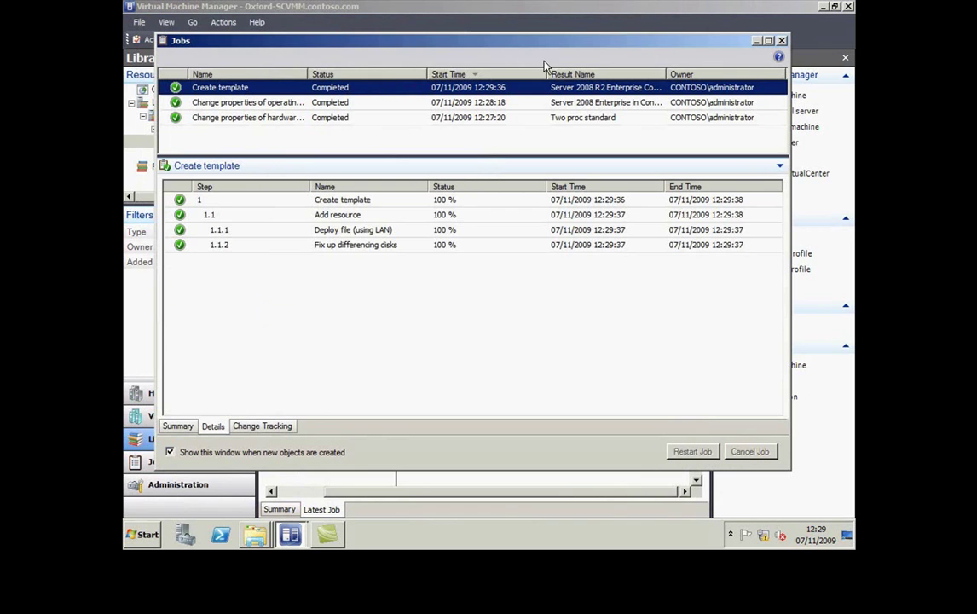
left_click(621, 32)
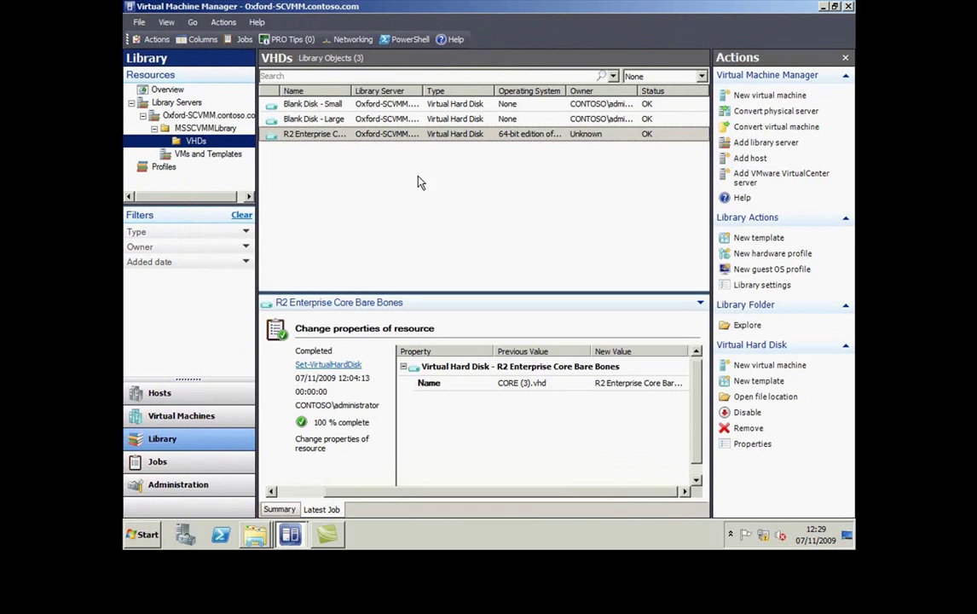
- Start a new virtual machine from the library's Core Barebones template, named OneMoreCore, keeping the template's hardware and guest operating system settings
left_click(198, 154)
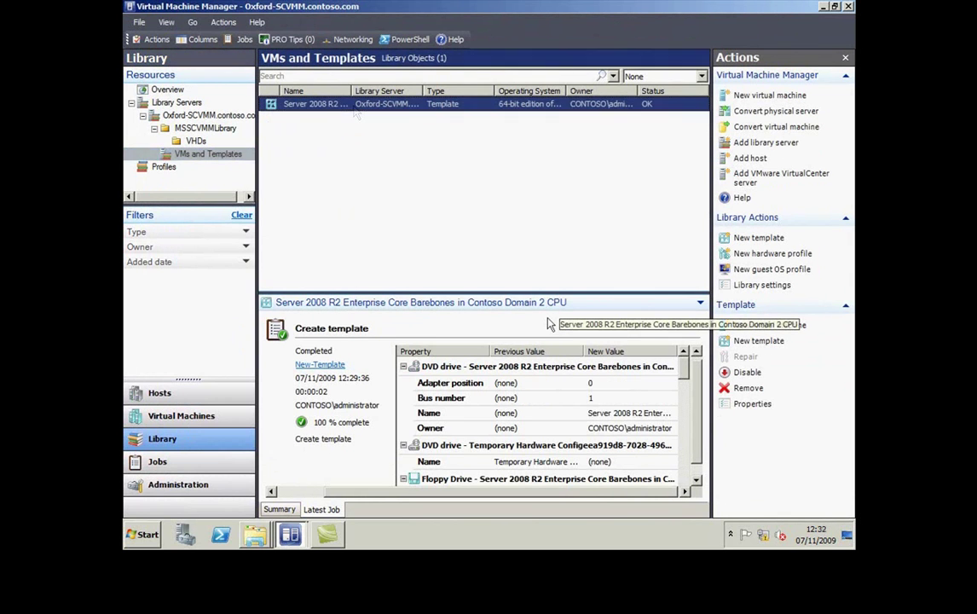
right_click(500, 106)
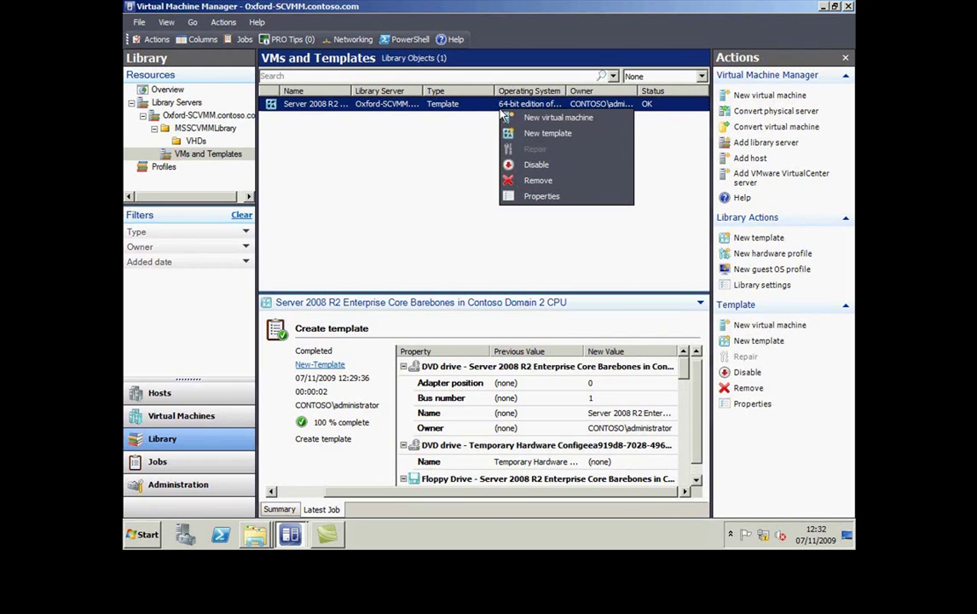
left_click(550, 116)
type("OneMoreCore")
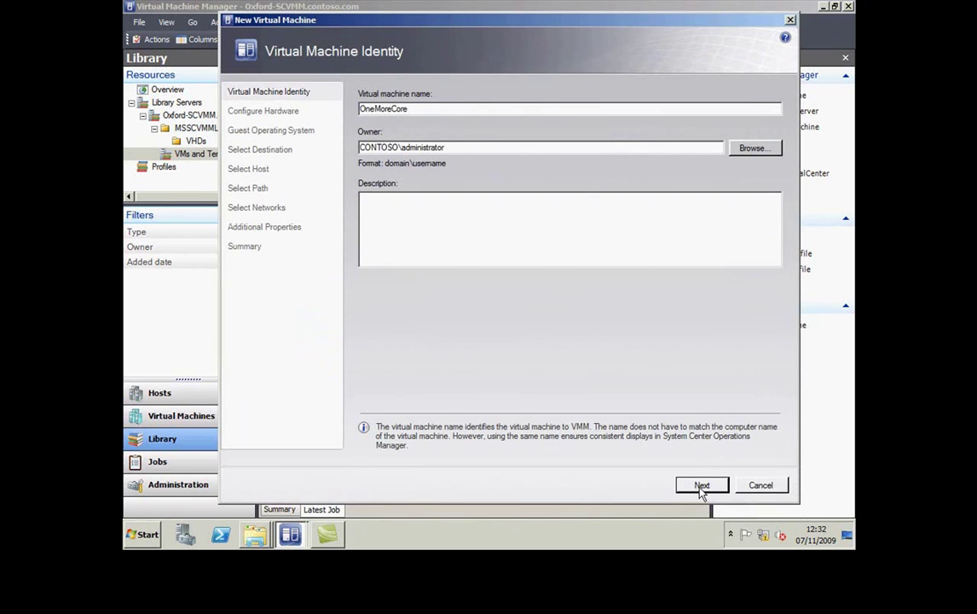
left_click(701, 485)
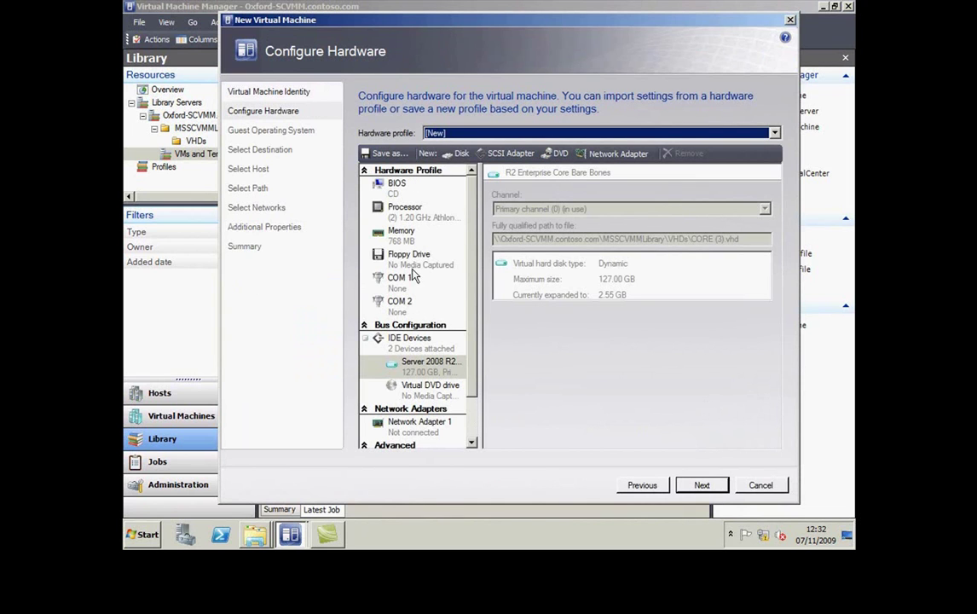
left_click(700, 485)
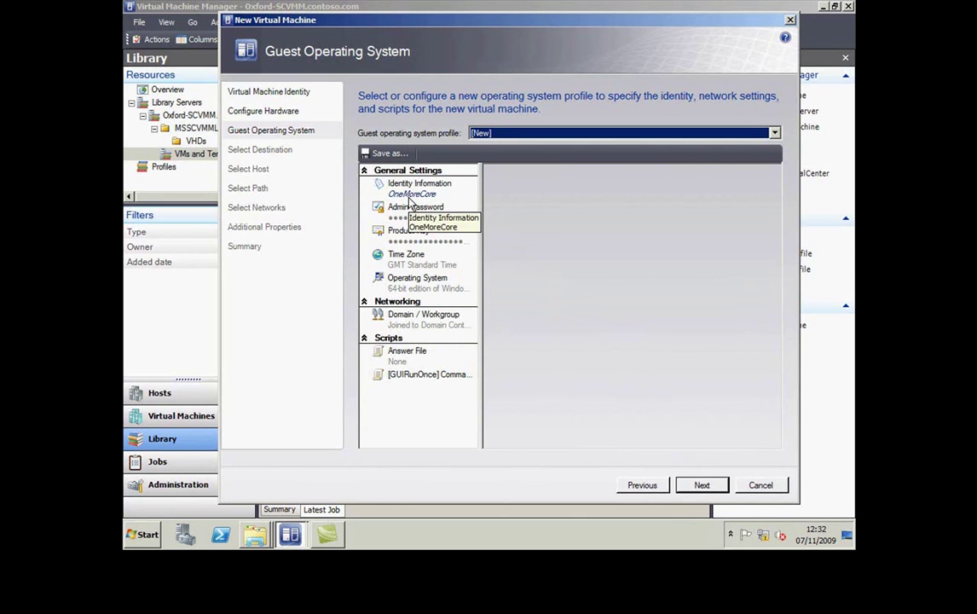
left_click(704, 486)
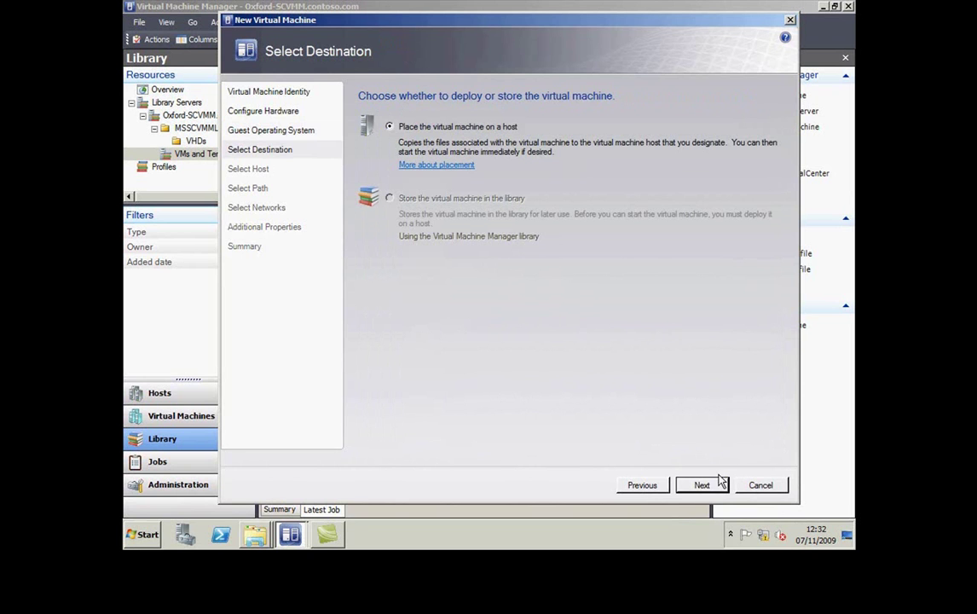
- Place the virtual machine on host morph.contoso.com, keeping the path C:\ProgramData\Microsoft\Windows\Hyper-V and the contoso.com wired virtual network
left_click(708, 487)
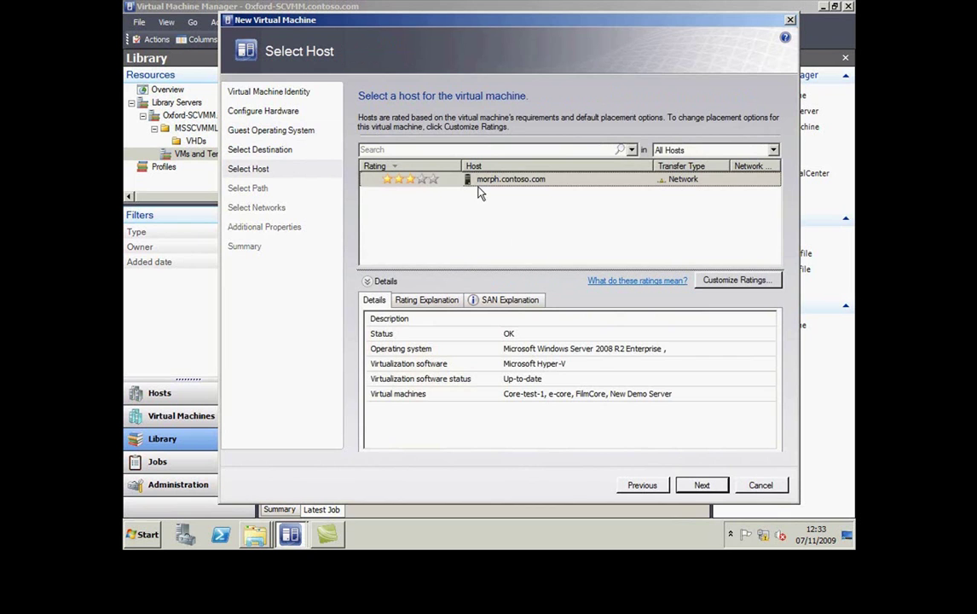
left_click(702, 485)
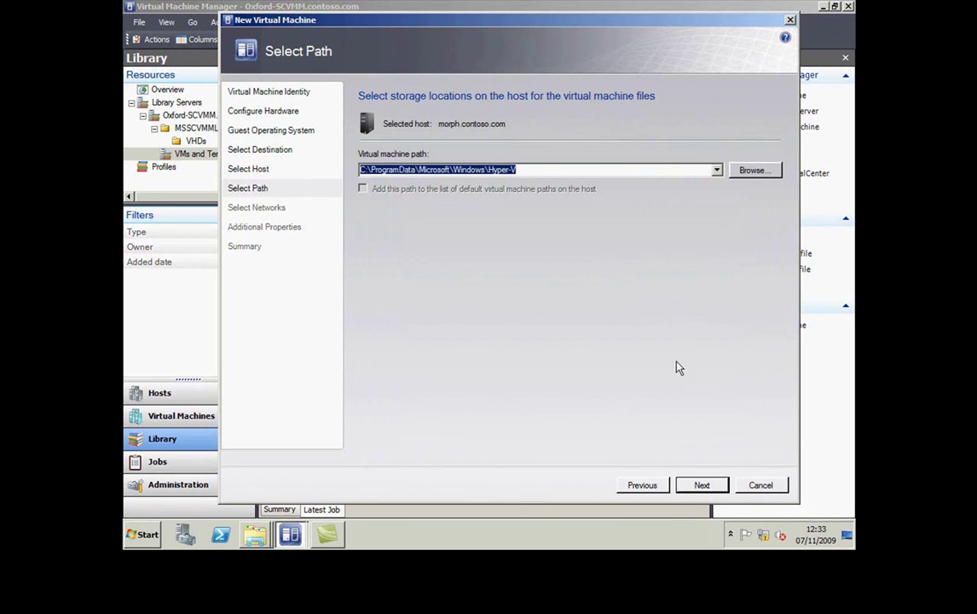
left_click(702, 487)
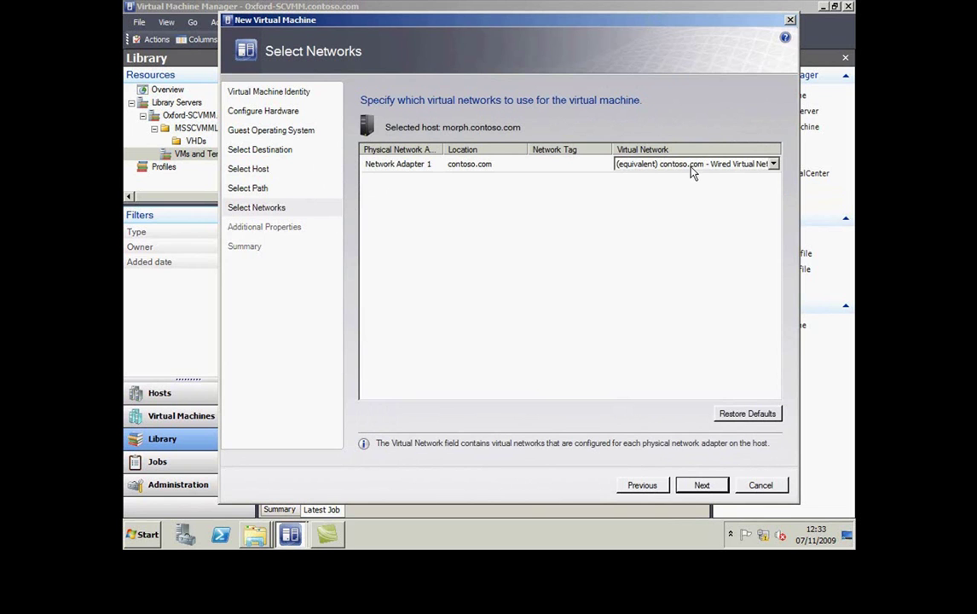
left_click(701, 488)
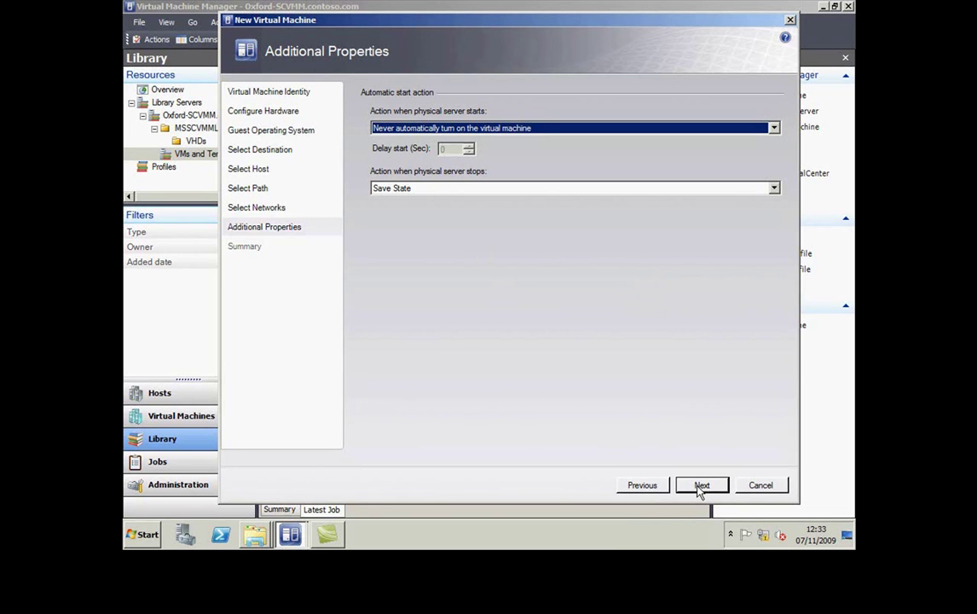
- Keep the default automatic start and stop actions, set the virtual machine to start after deployment and create it
left_click(700, 486)
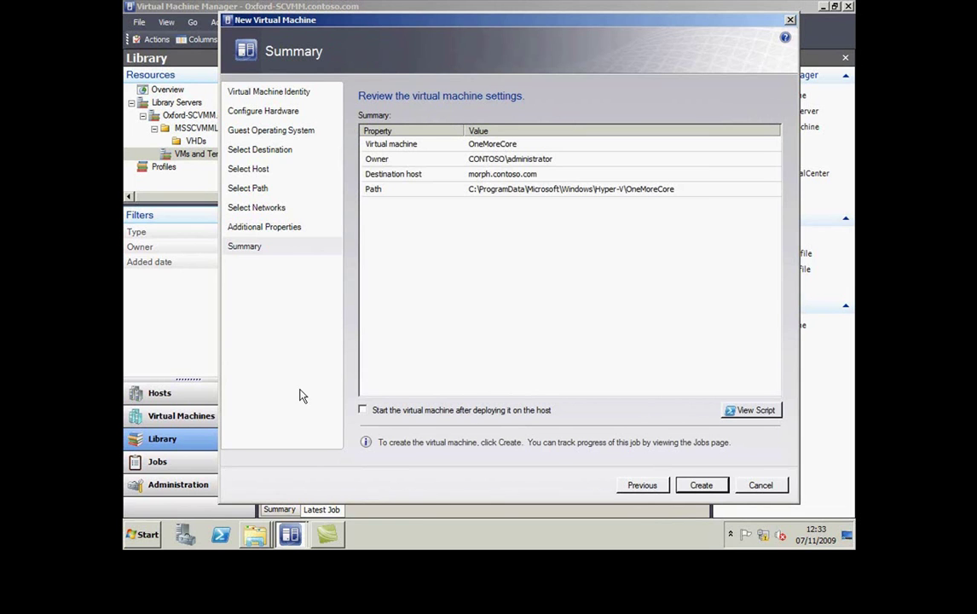
left_click(359, 410)
left_click(697, 490)
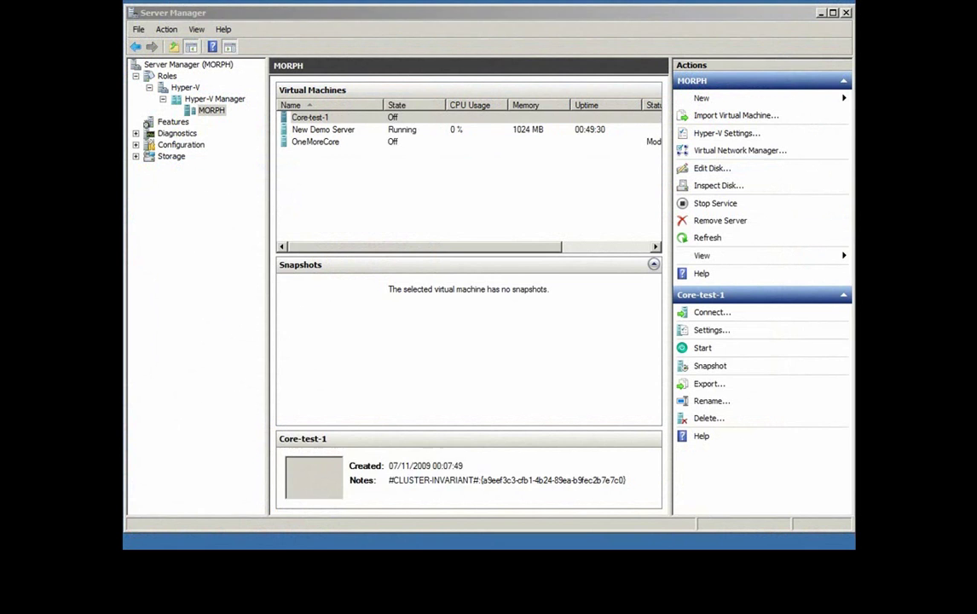
- In Server Manager's Hyper-V Manager on MORPH, connect to the OneMoreCore virtual machine and move its connection window aside
right_click(348, 144)
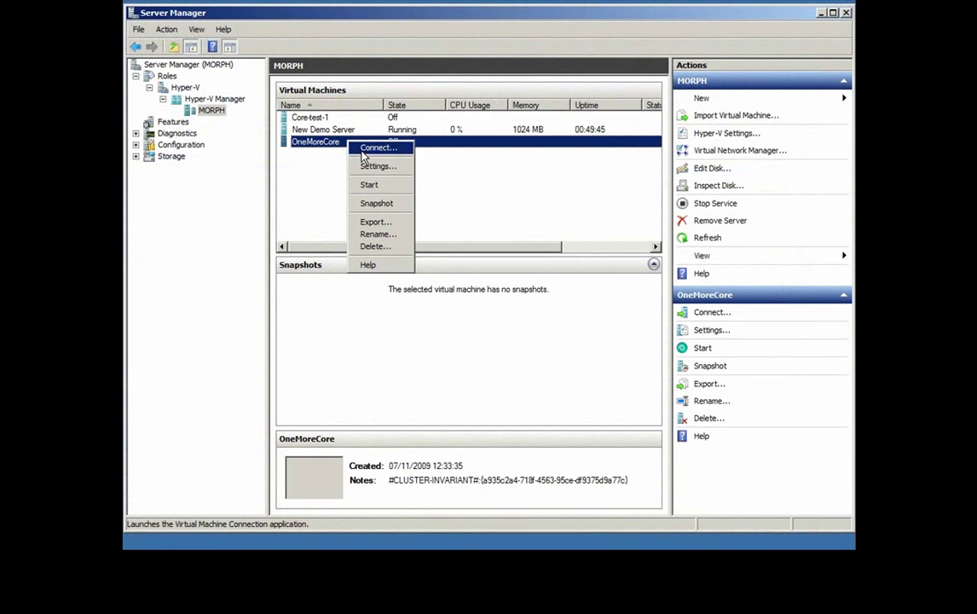
left_click(371, 147)
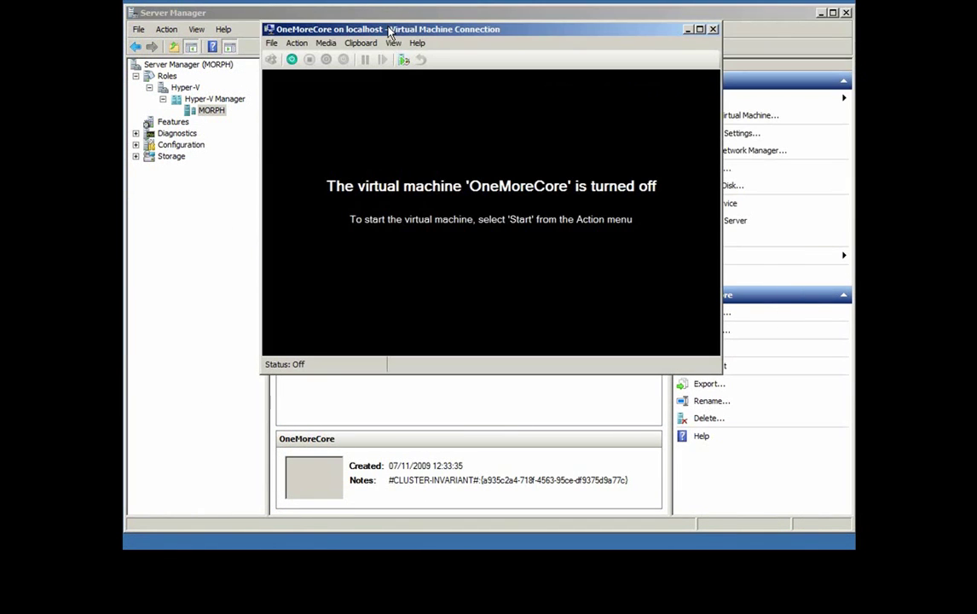
left_click_drag(389, 32, 298, 37)
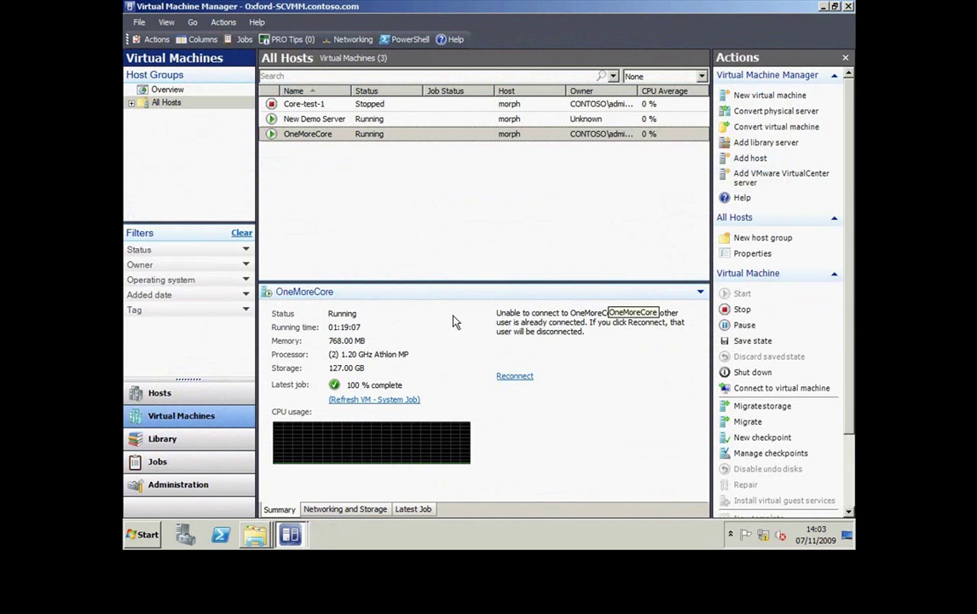
- Bring up the OneMoreCore virtual machine's logon prompt and view the help on logging on to another domain
left_click(178, 485)
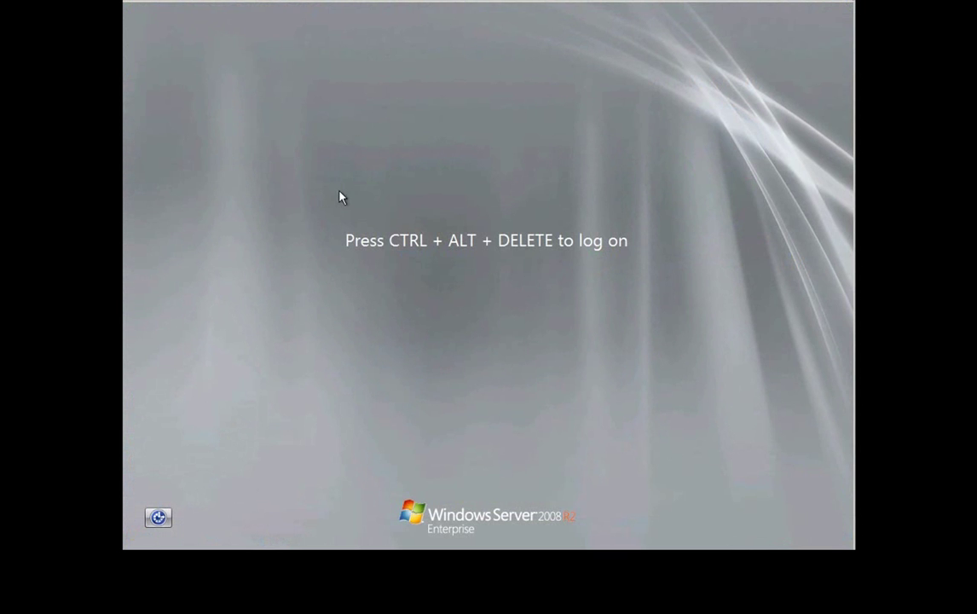
key("ctrl+alt+Delete")
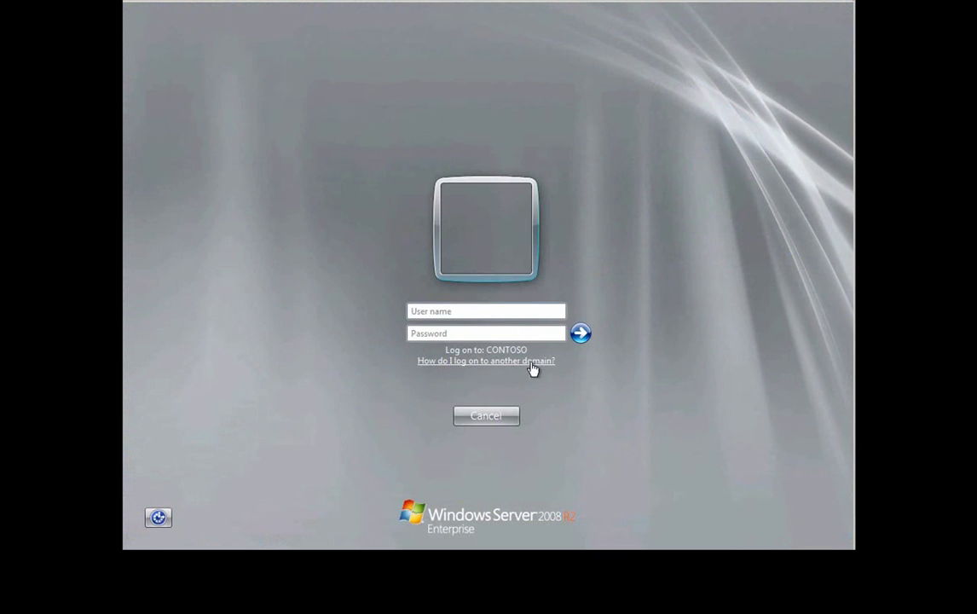
left_click(516, 361)
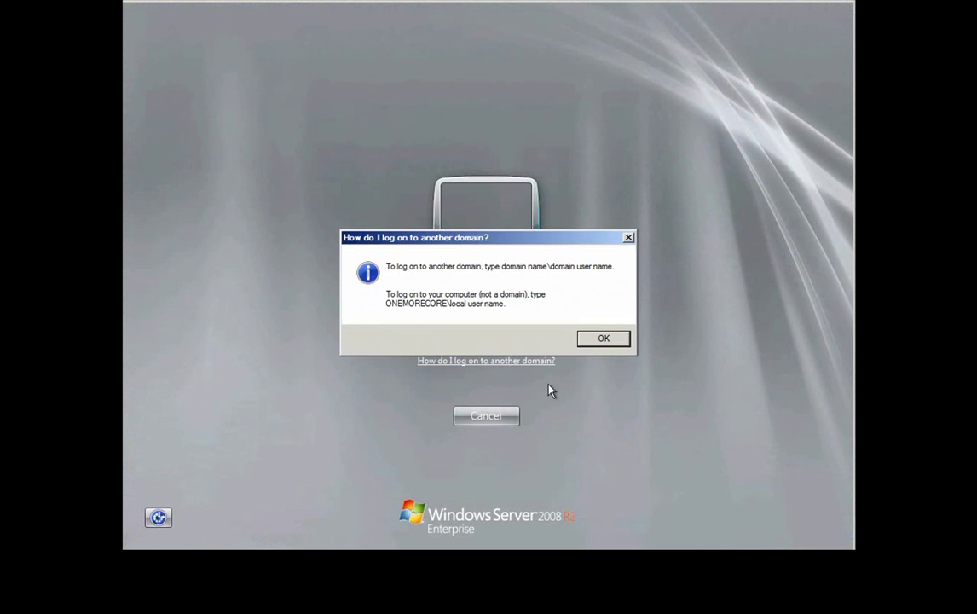